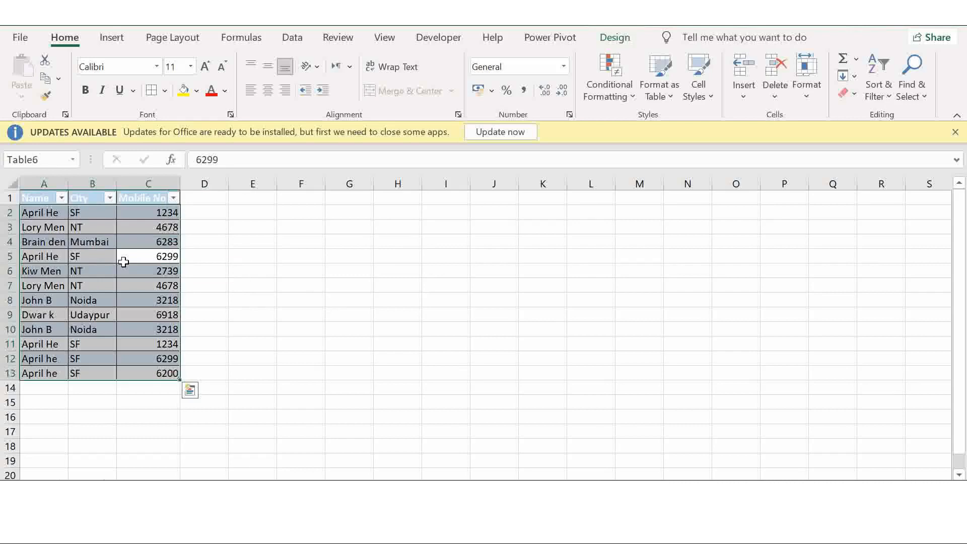
# Copy the whole Name, City and Mobile No table and paste the copy starting at cell E1
pyautogui.hotkey('ctrl', 'c')
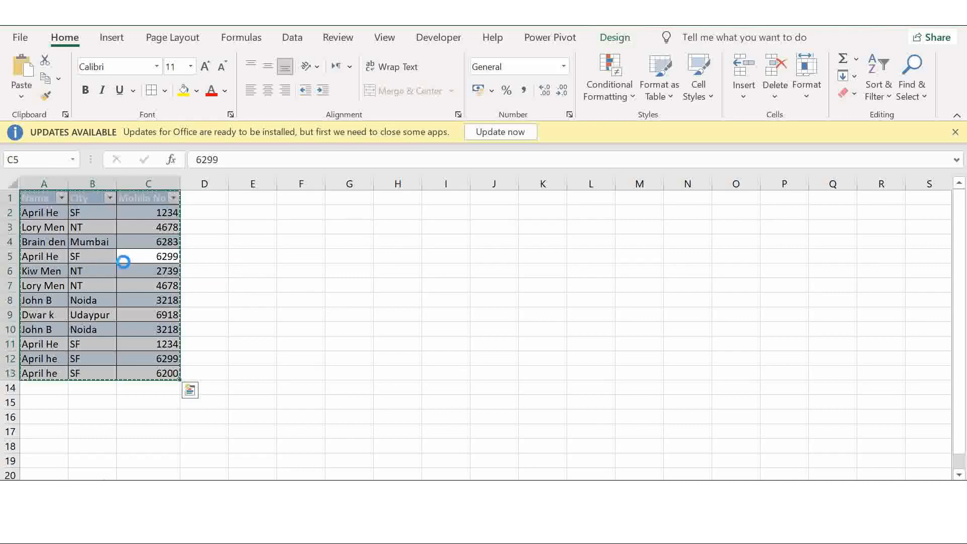
pyautogui.click(260, 196)
pyautogui.hotkey('ctrl', 'v')
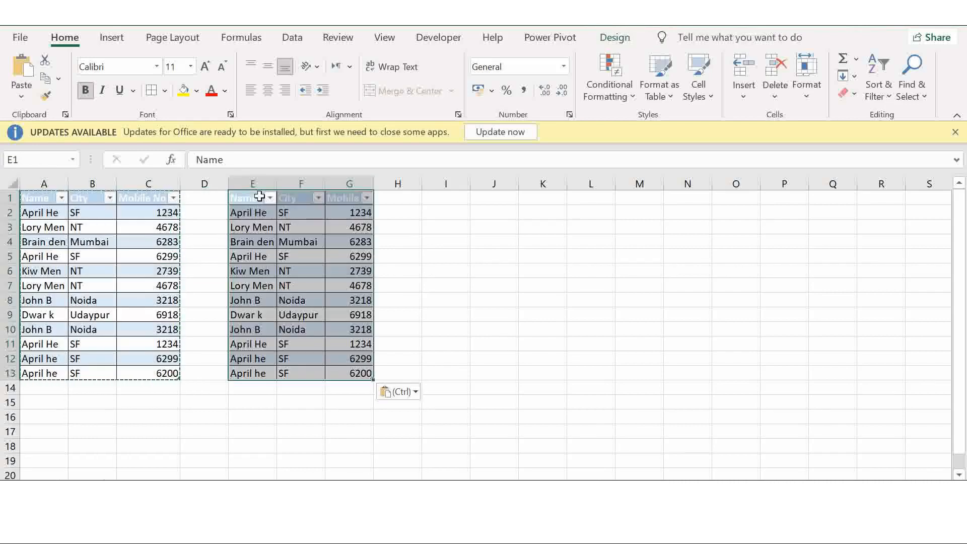
# Remove duplicate rows from the copied table in columns E to G, comparing Name, City and Mobile No with headers included
pyautogui.click(267, 232)
pyautogui.hotkey('ctrl', 'a')
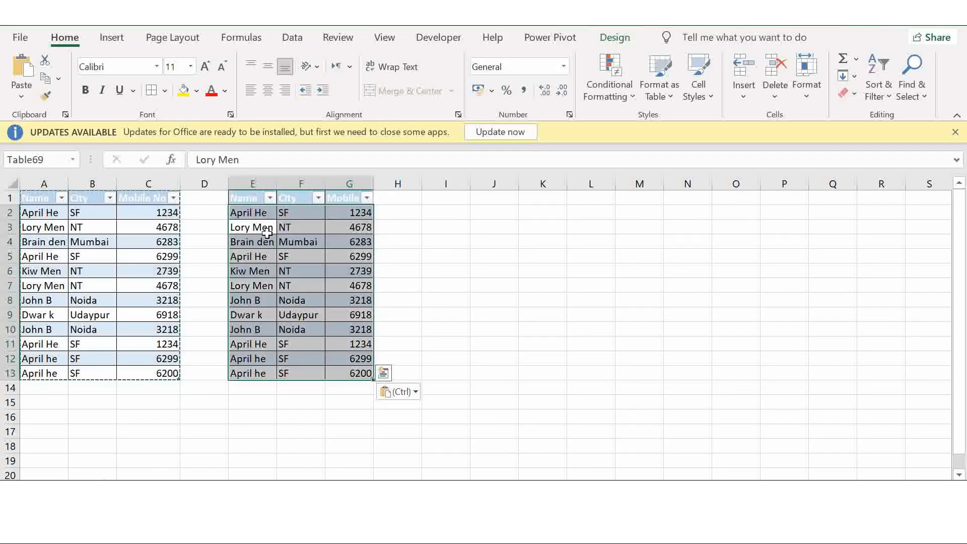
pyautogui.hotkey('ctrl', 'a')
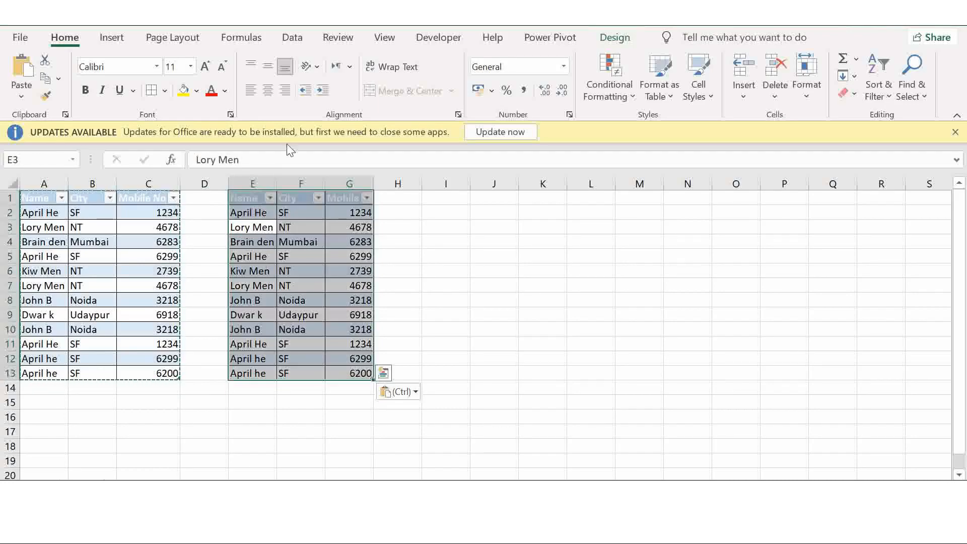
pyautogui.click(292, 38)
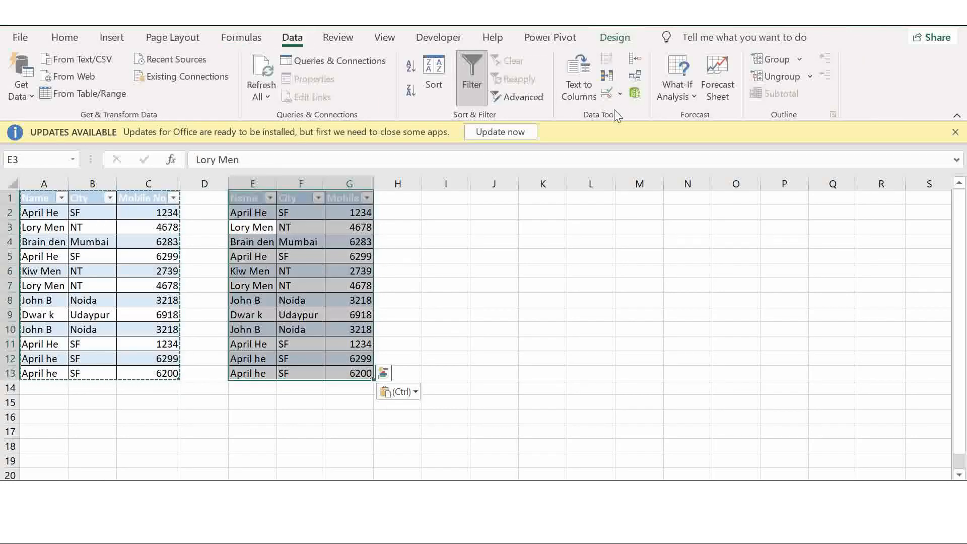
pyautogui.click(607, 82)
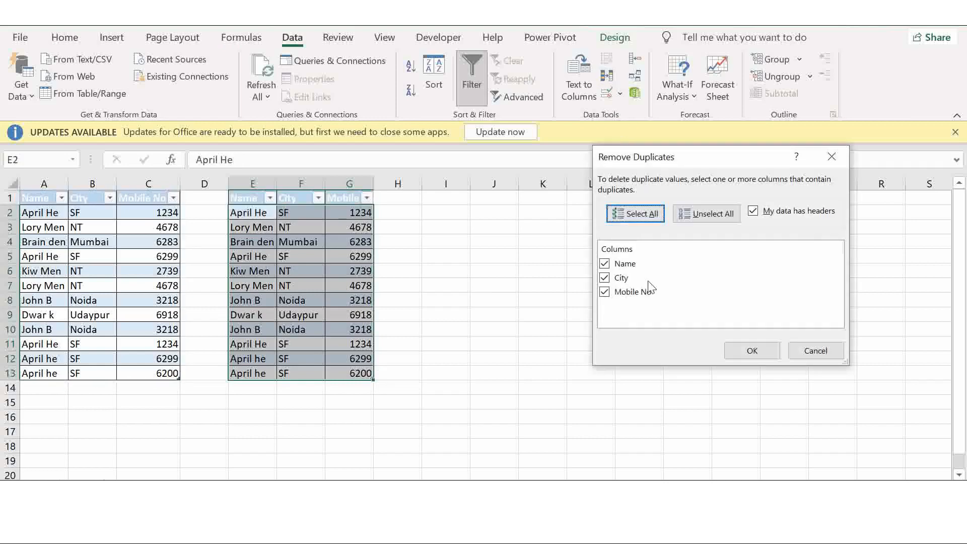
pyautogui.click(759, 352)
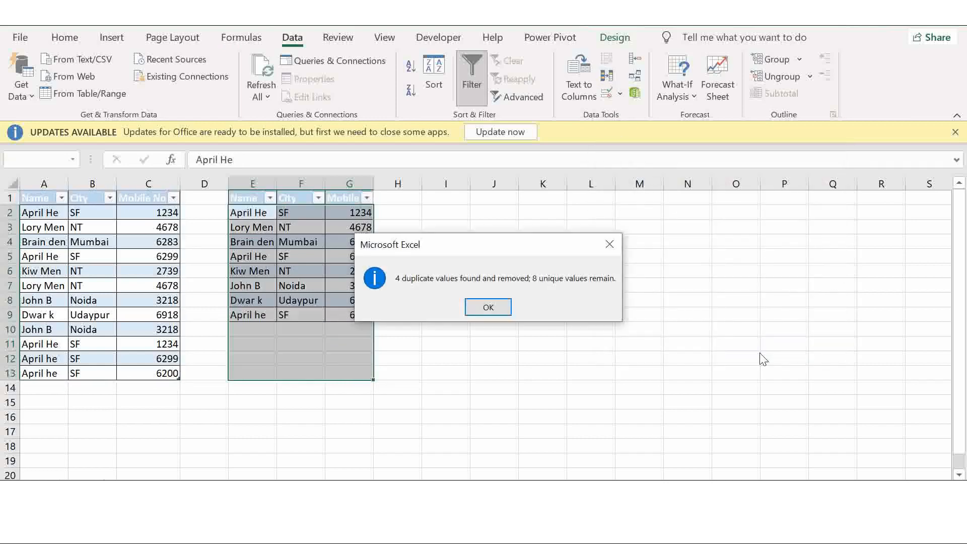
pyautogui.click(488, 307)
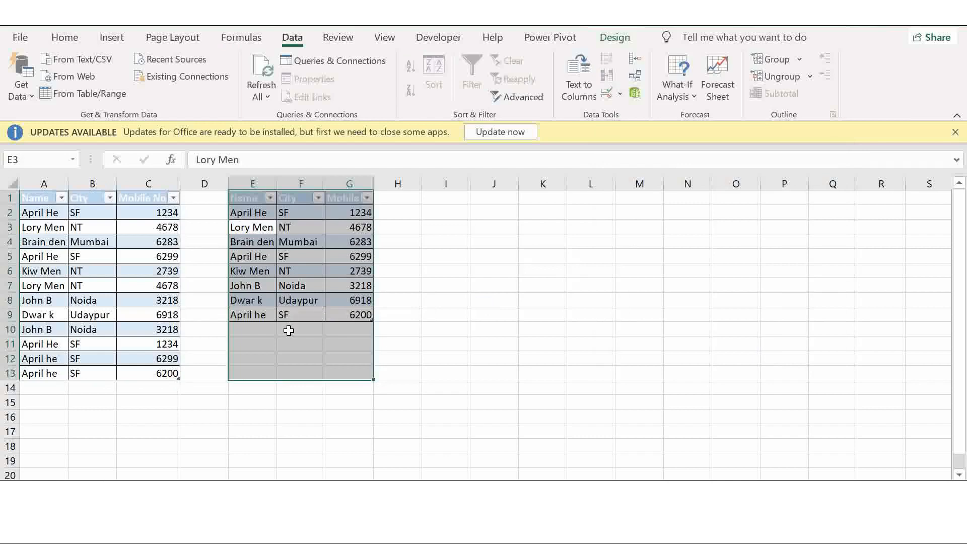
pyautogui.click(267, 287)
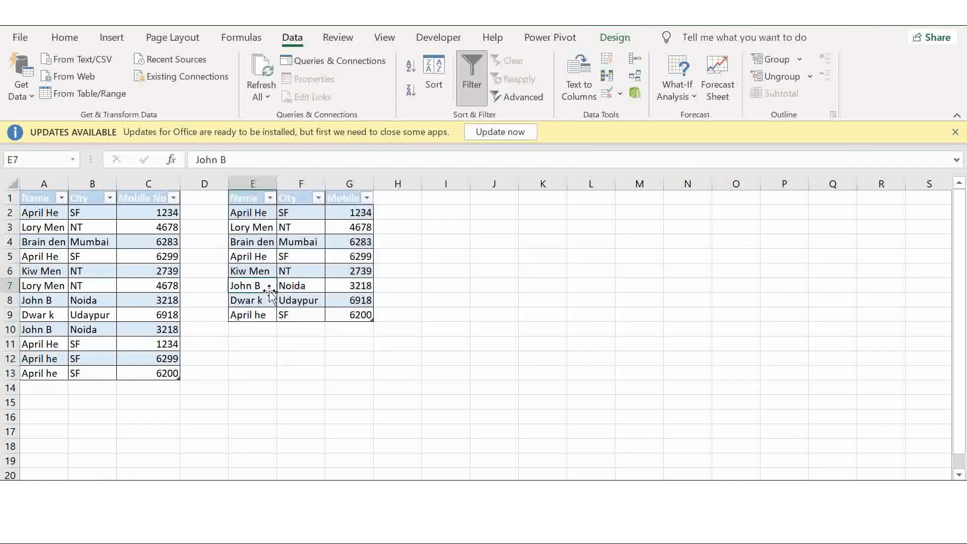
# Bring the original table into the Power Query Editor and remove duplicates across the Name, City and Mobile No columns
pyautogui.click(91, 242)
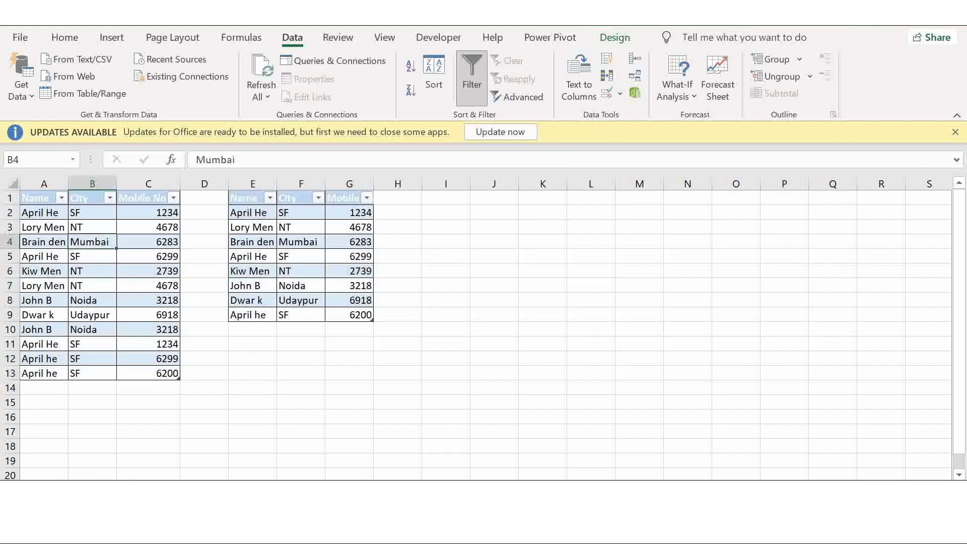
pyautogui.click(86, 95)
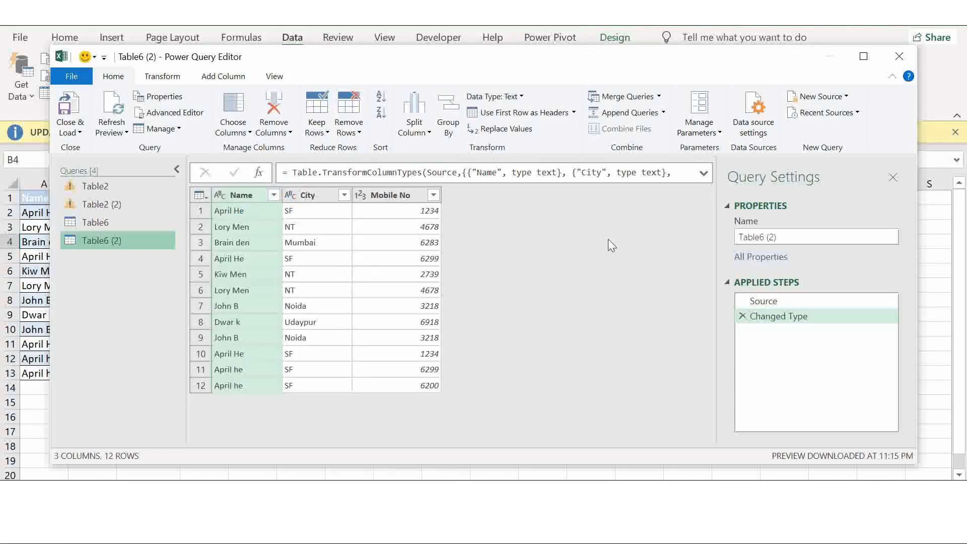
pyautogui.click(233, 197)
pyautogui.hotkey('shift', 'Right')
pyautogui.hotkey('shift', 'Right')
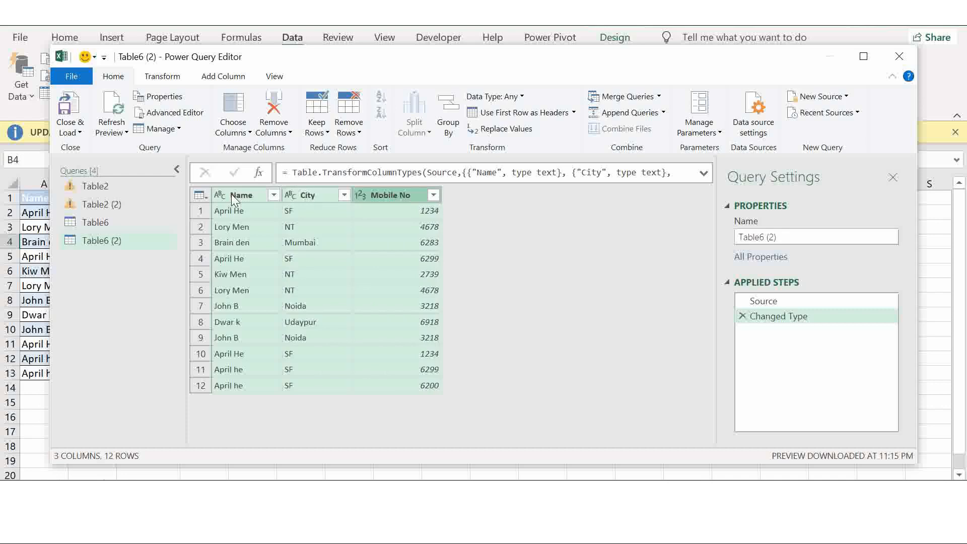
pyautogui.rightClick(231, 194)
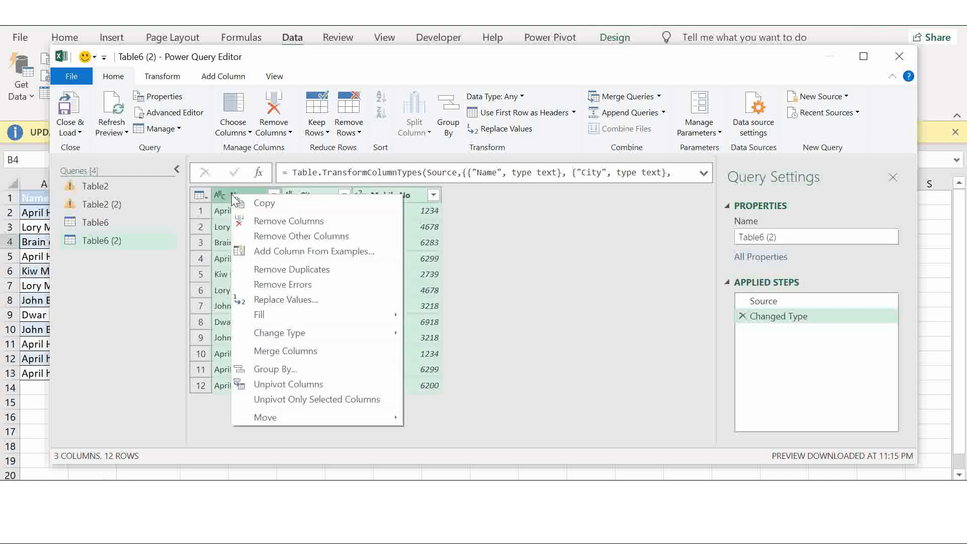
pyautogui.click(314, 270)
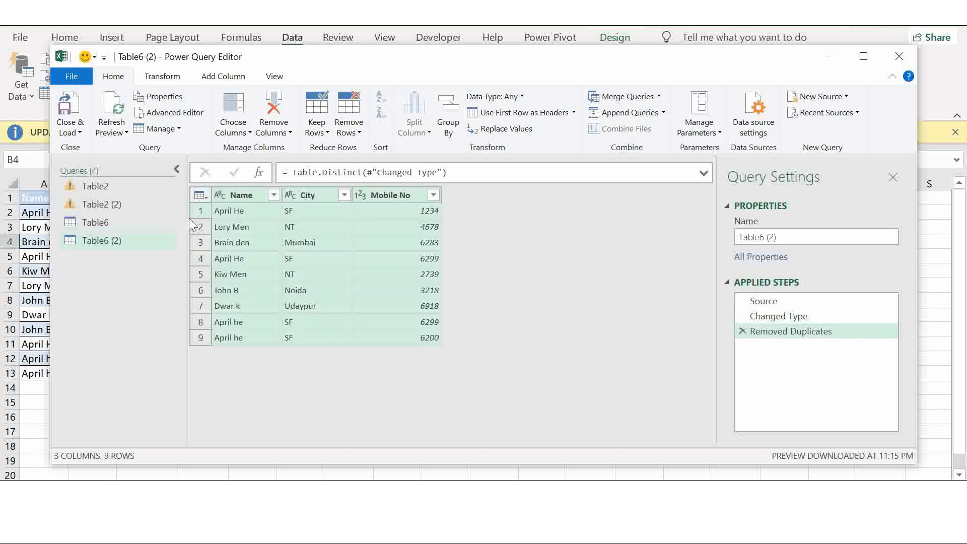
# Load the deduplicated query as a table into the existing worksheet at cell I1 and dismiss the Queries & Connections pane
pyautogui.click(79, 132)
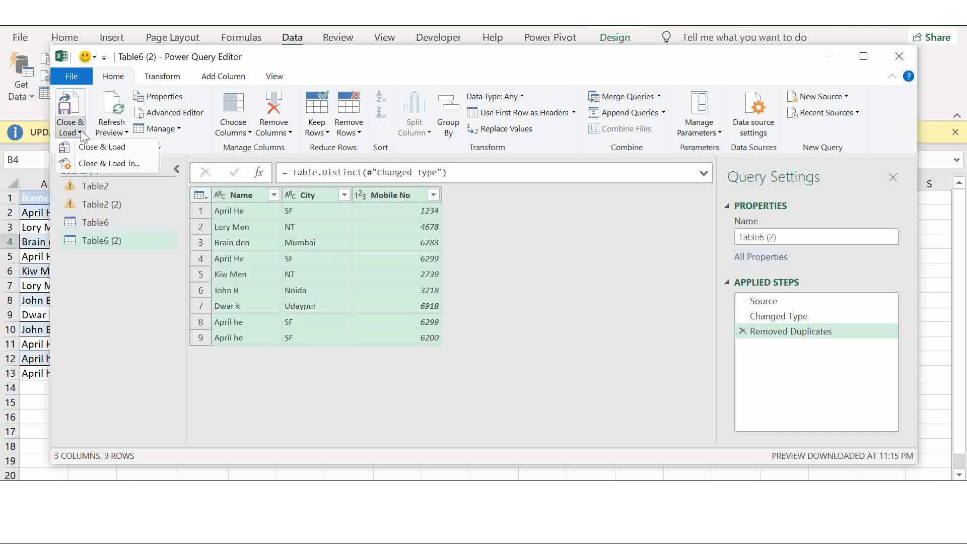
pyautogui.click(120, 166)
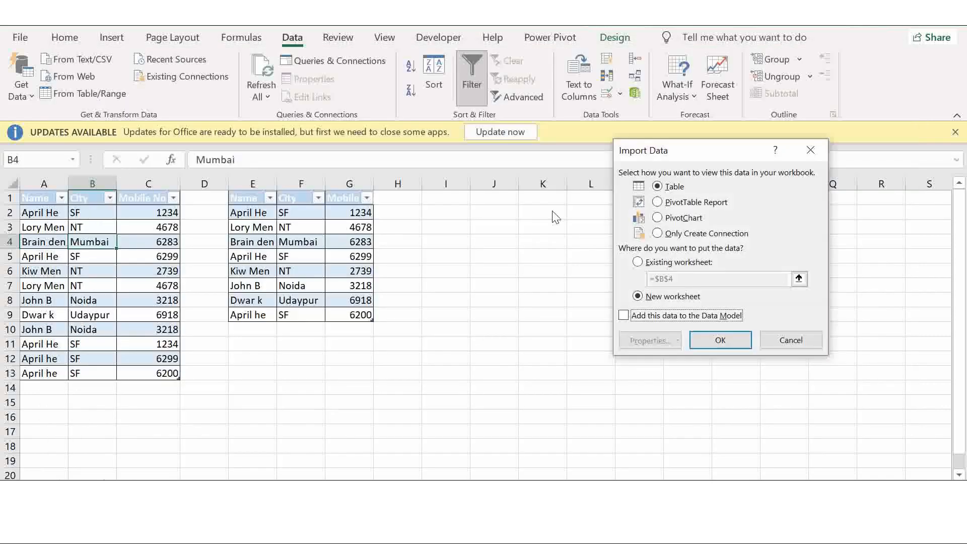
pyautogui.click(637, 262)
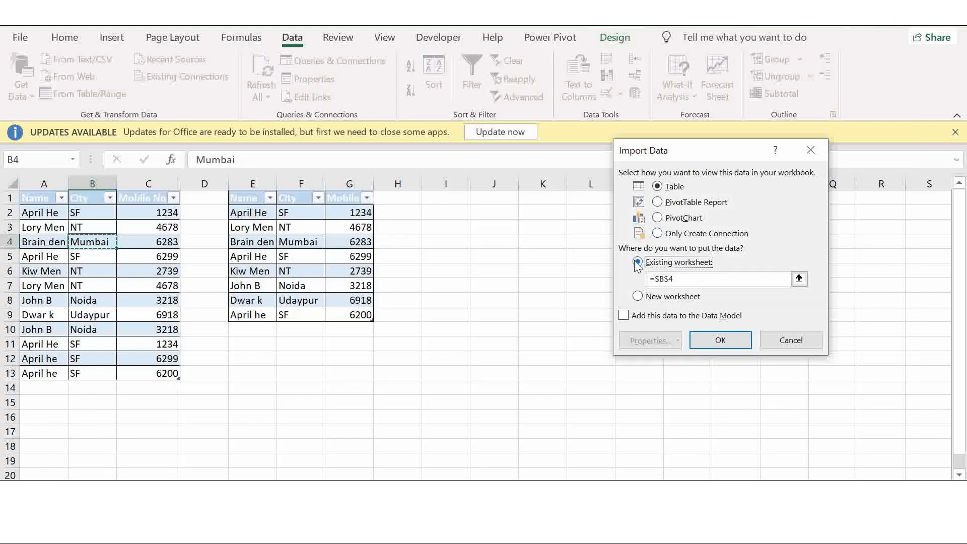
pyautogui.click(467, 206)
pyautogui.click(458, 198)
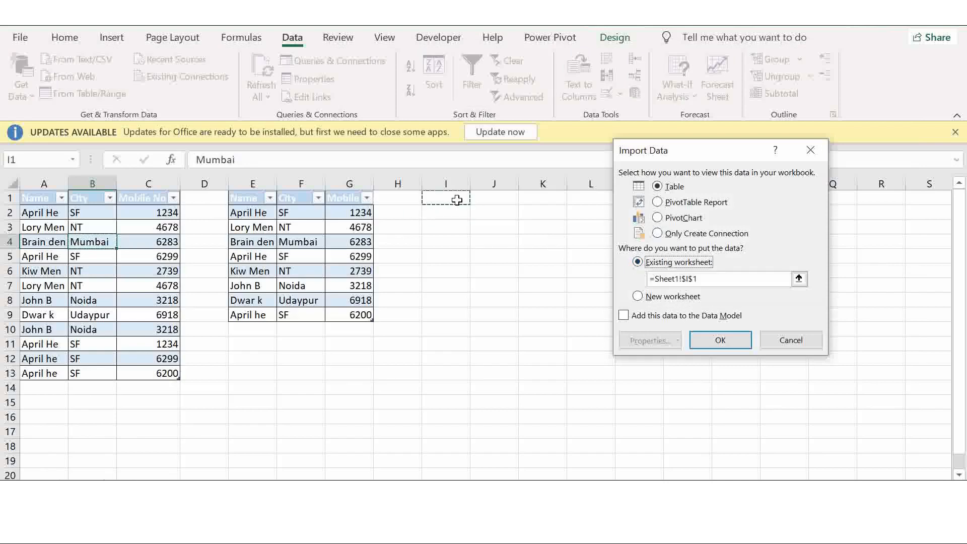
pyautogui.click(732, 340)
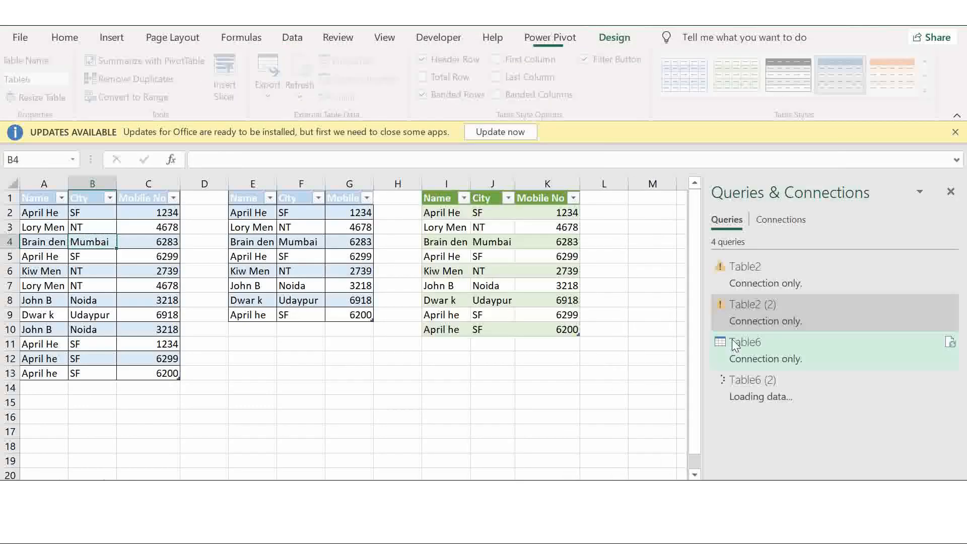
pyautogui.moveTo(732, 341)
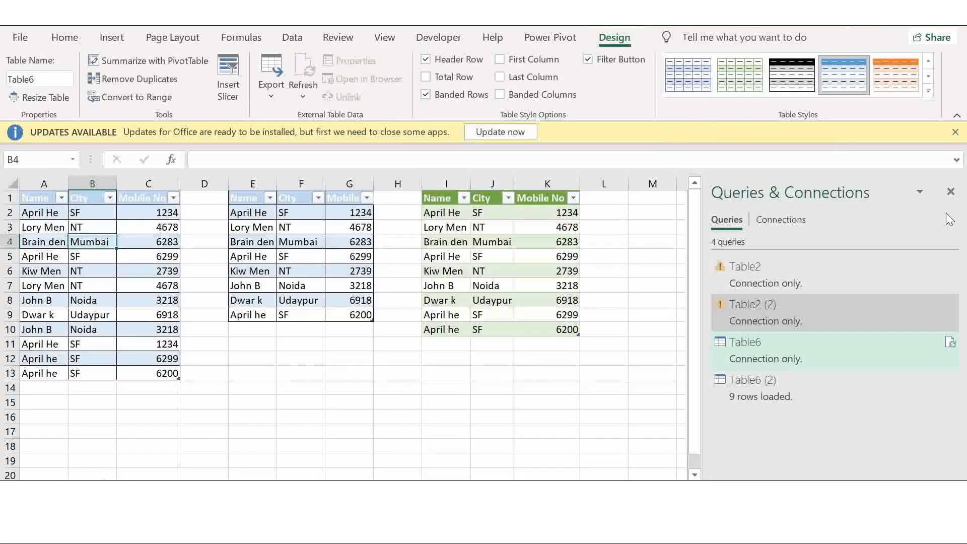
pyautogui.click(956, 193)
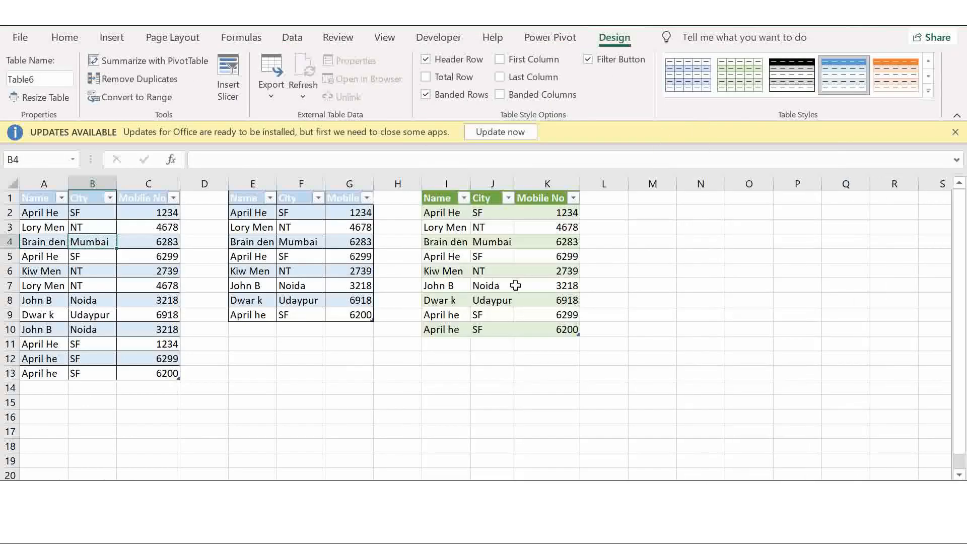
# Compare rows 5 and 9 of the Power Query output table in columns I to K, checking name capitalisation, city and mobile number
pyautogui.click(445, 328)
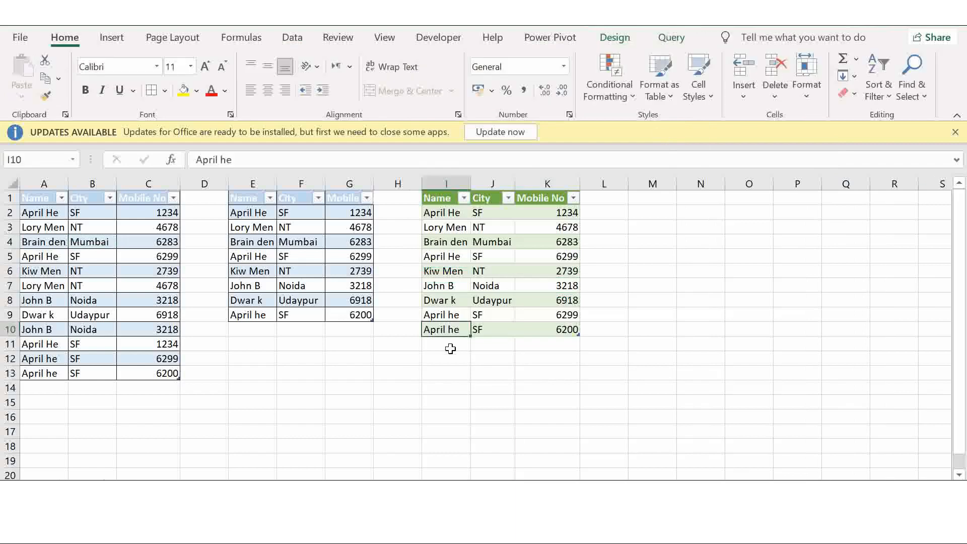
pyautogui.click(453, 345)
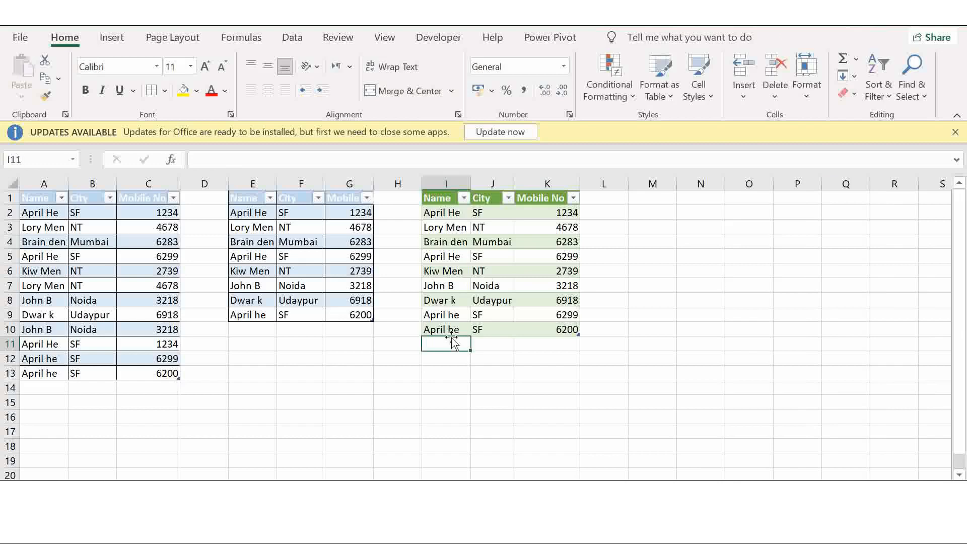
pyautogui.click(443, 317)
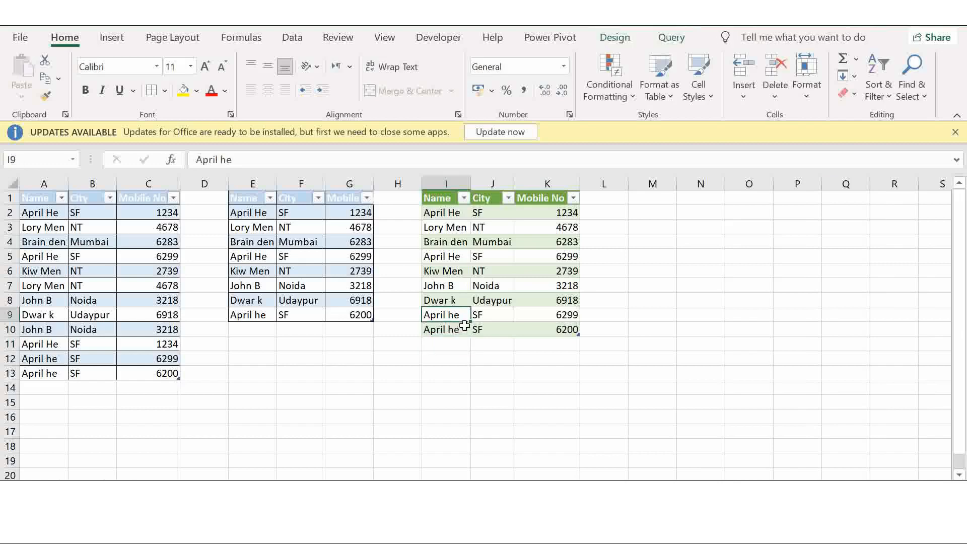
pyautogui.moveTo(461, 316); pyautogui.dragTo(544, 317)
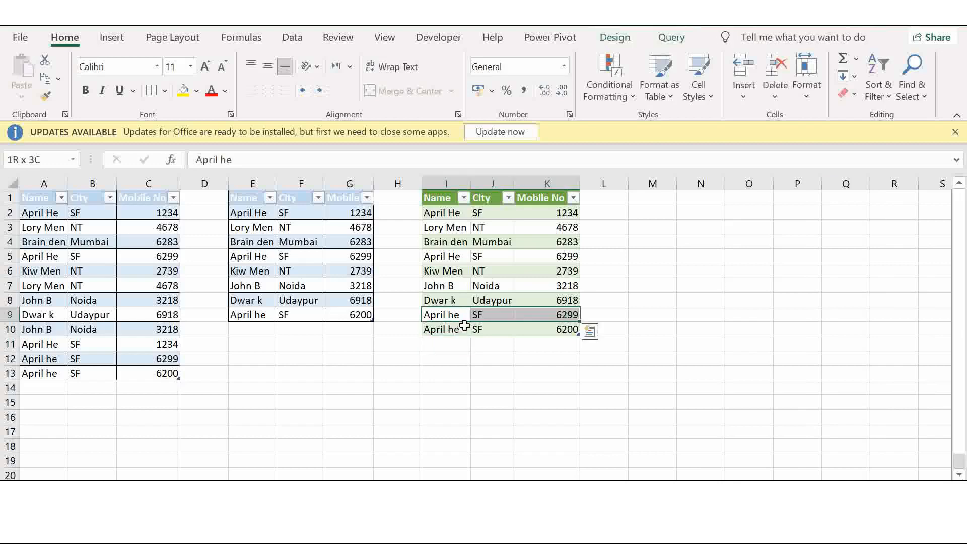
pyautogui.keyDown('ctrl'); pyautogui.click(450, 257); pyautogui.keyUp('ctrl')
pyautogui.hotkey('ctrl', 'shift', 'Right')
pyautogui.hotkey('ctrl', 'shift', 'Right')
pyautogui.hotkey('ctrl', 'shift', 'Left')
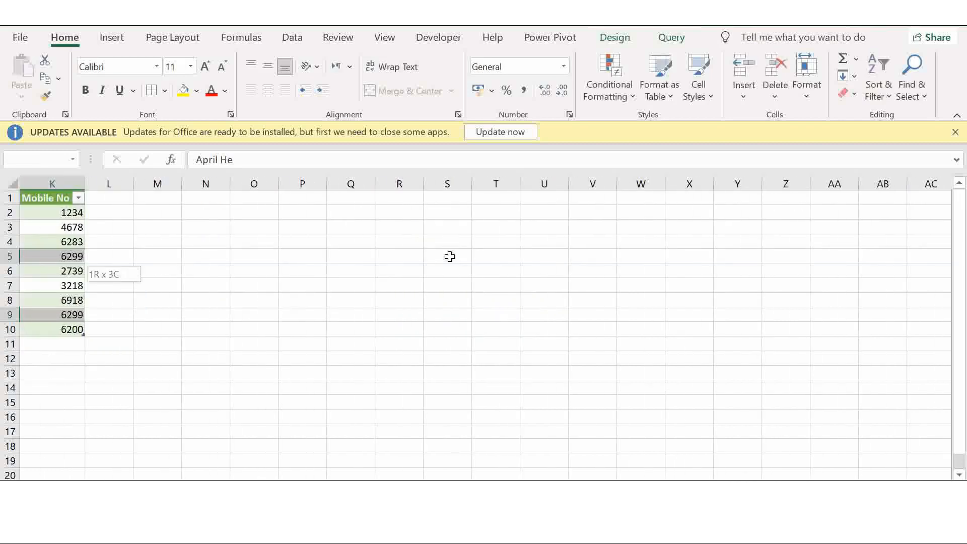
pyautogui.hscroll(-3, 450, 257)
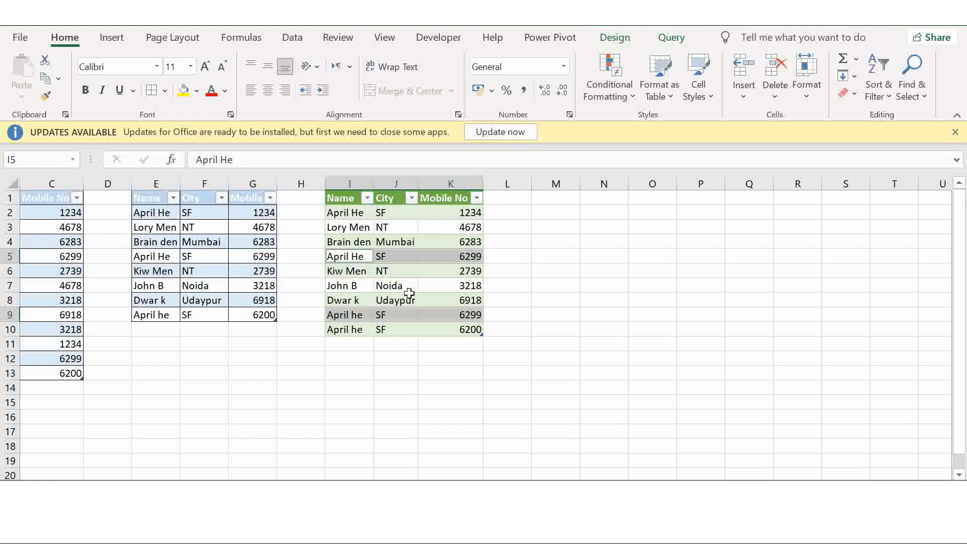
pyautogui.click(357, 344)
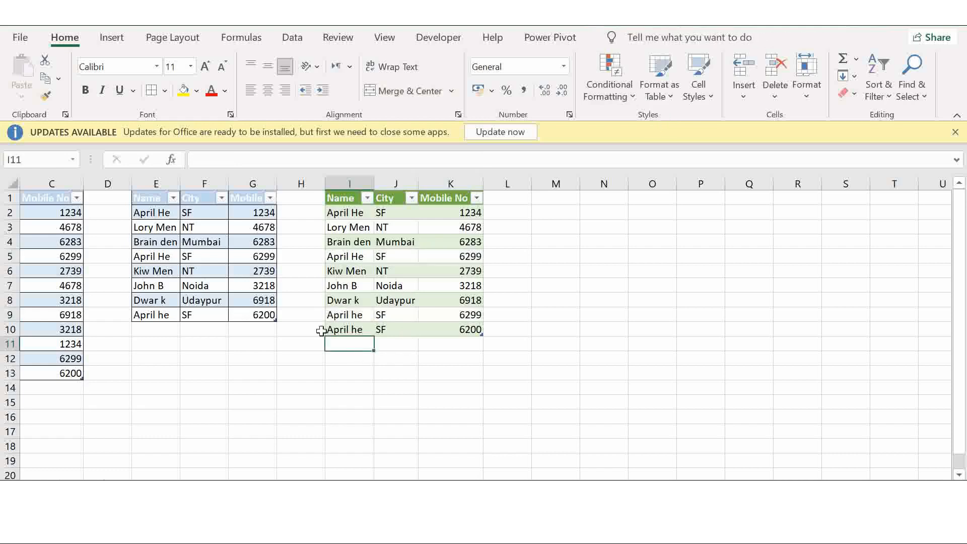
pyautogui.hscroll(-2, 241, 313)
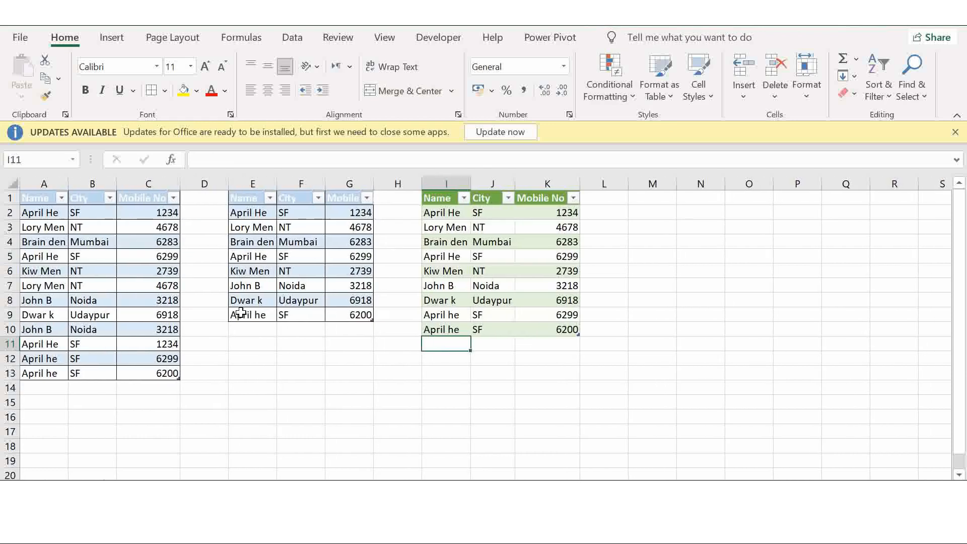
# Copy the original table's last record, A13:C13, into row 14 as a new record
pyautogui.click(39, 388)
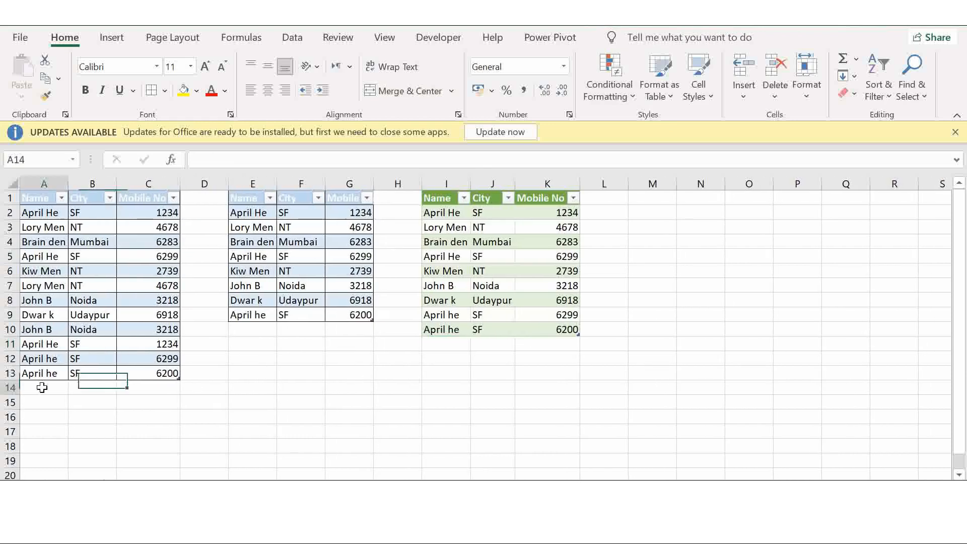
pyautogui.press('Up')
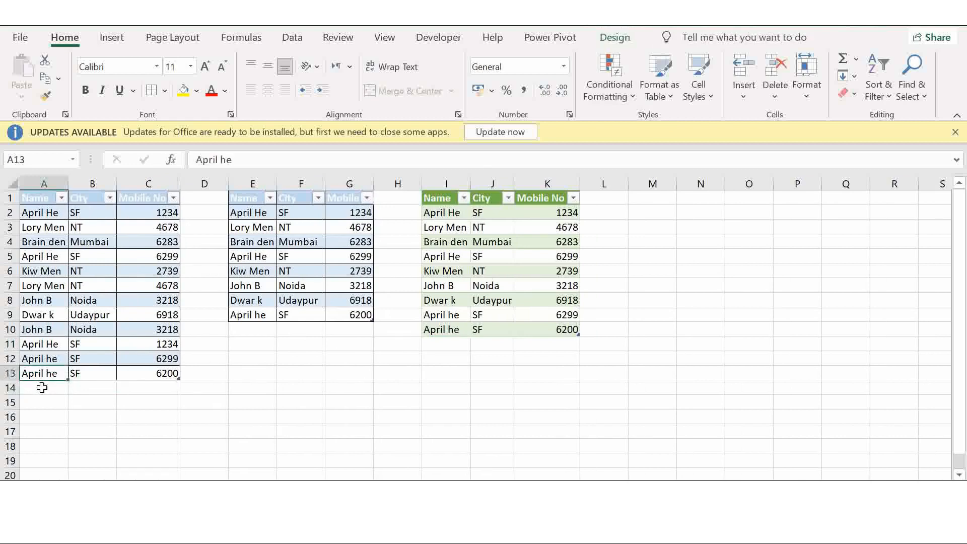
pyautogui.hotkey('shift', 'Right')
pyautogui.hotkey('shift', 'Right')
pyautogui.hotkey('ctrl', 'c')
pyautogui.click(42, 387)
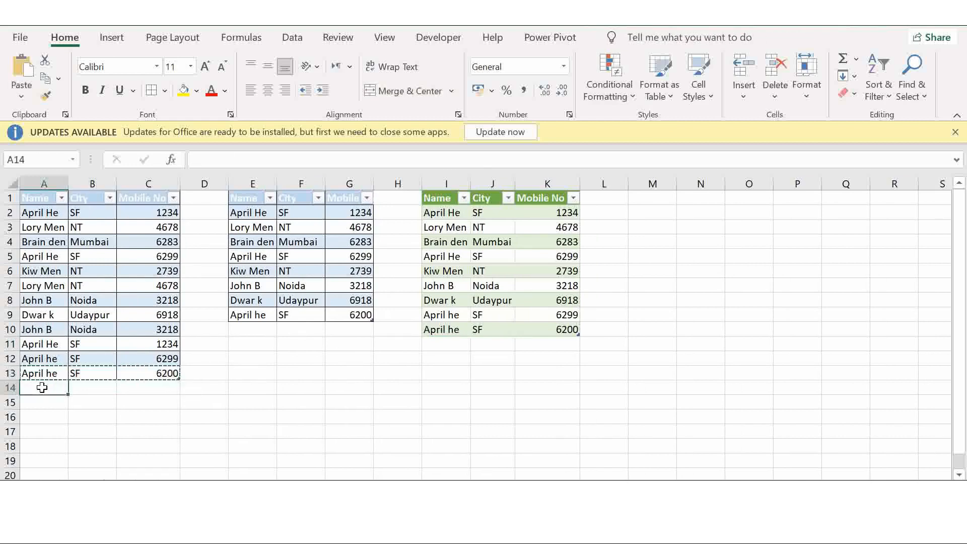
pyautogui.hotkey('ctrl', 'v')
# Change the third digit of the new record's Mobile No in cell C14 to 1
pyautogui.doubleClick(171, 388)
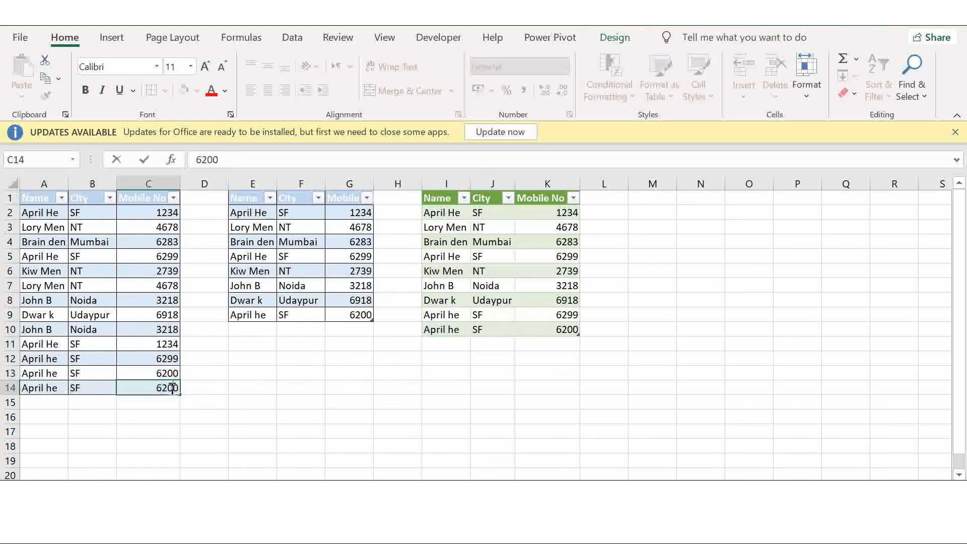
pyautogui.press('BackSpace')
pyautogui.write('1')
pyautogui.hotkey('shift', 'Return')
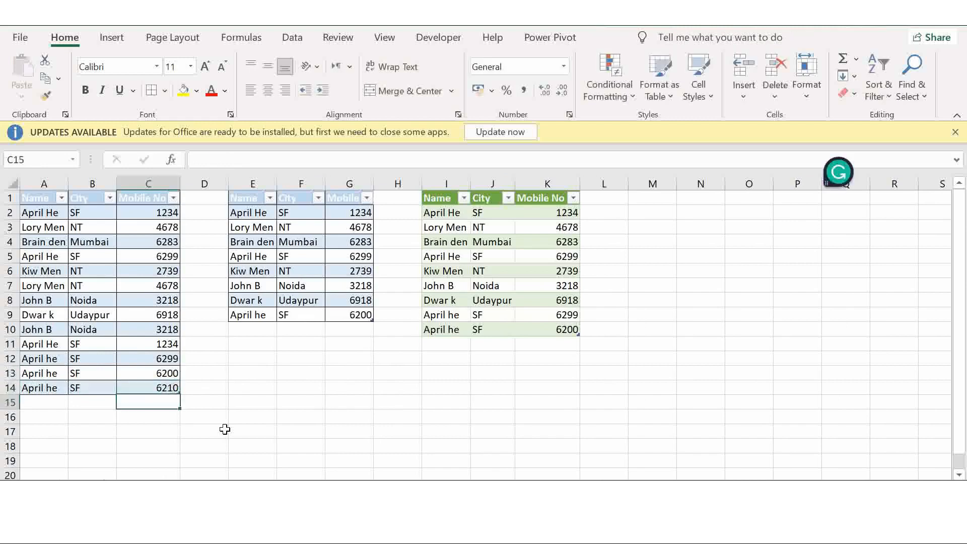
pyautogui.hotkey('shift', 'Down')
pyautogui.press('Up')
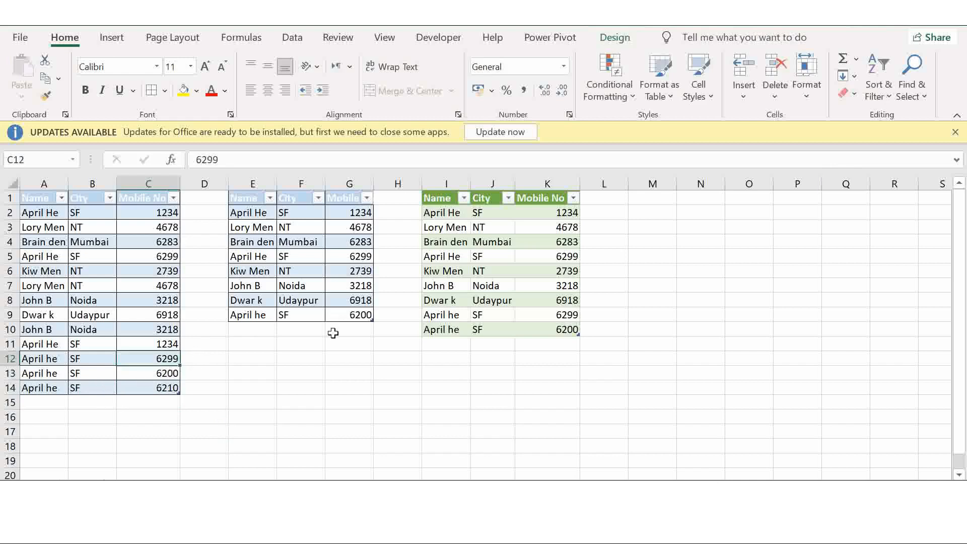
# Refresh the Power Query output table in columns I to K to bring in the source table's latest record
pyautogui.click(275, 290)
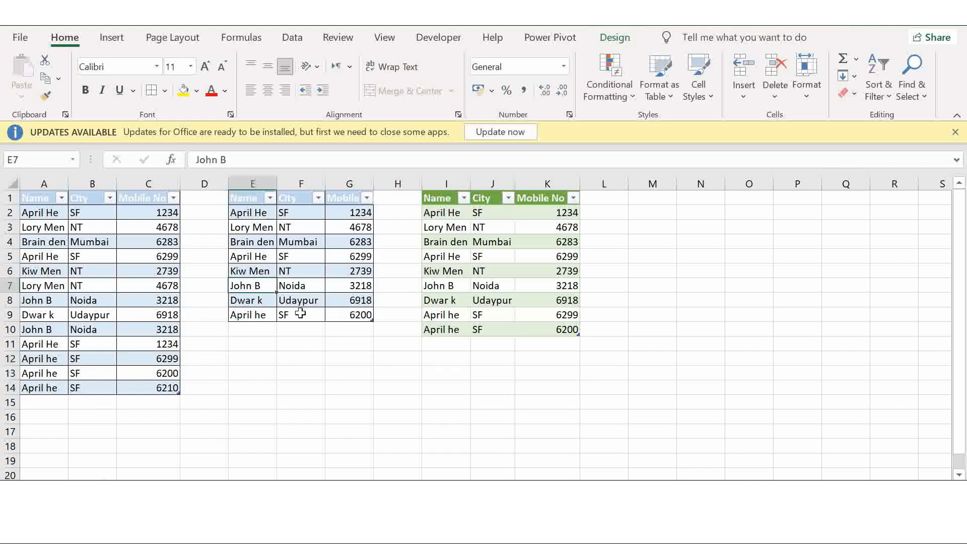
pyautogui.click(528, 301)
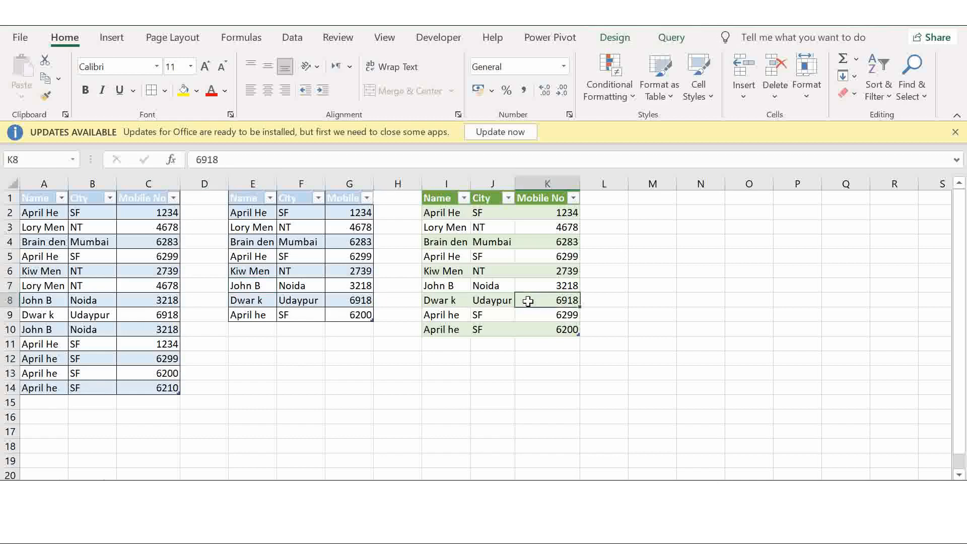
pyautogui.rightClick(528, 301)
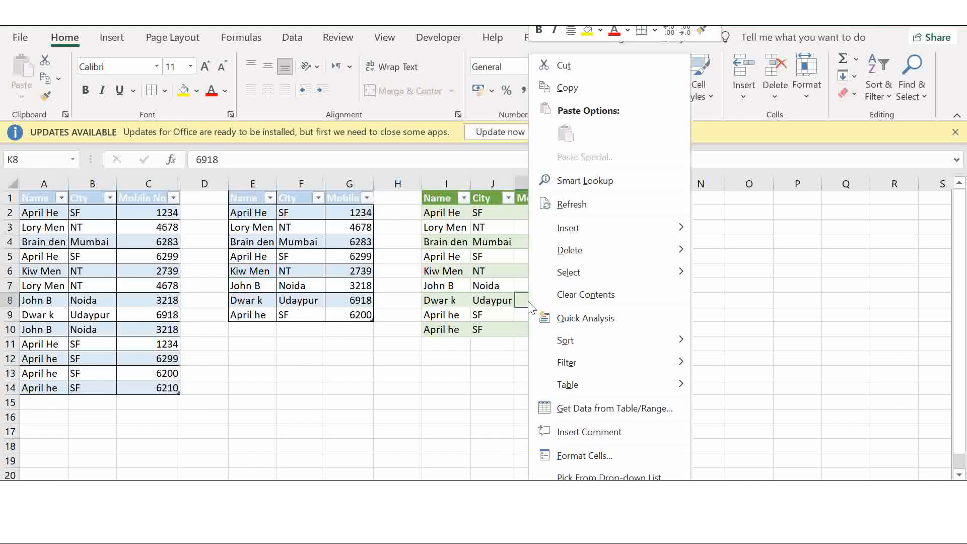
pyautogui.click(584, 205)
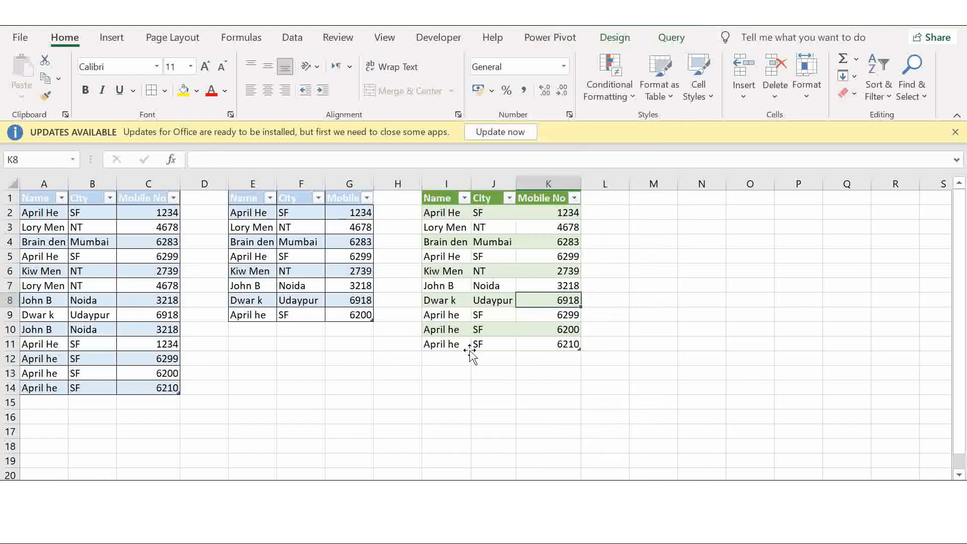
# Compare row 11 of the refreshed Power Query table with the deduplicated table in columns E to G, and locate the Remove Duplicates command
pyautogui.click(469, 347)
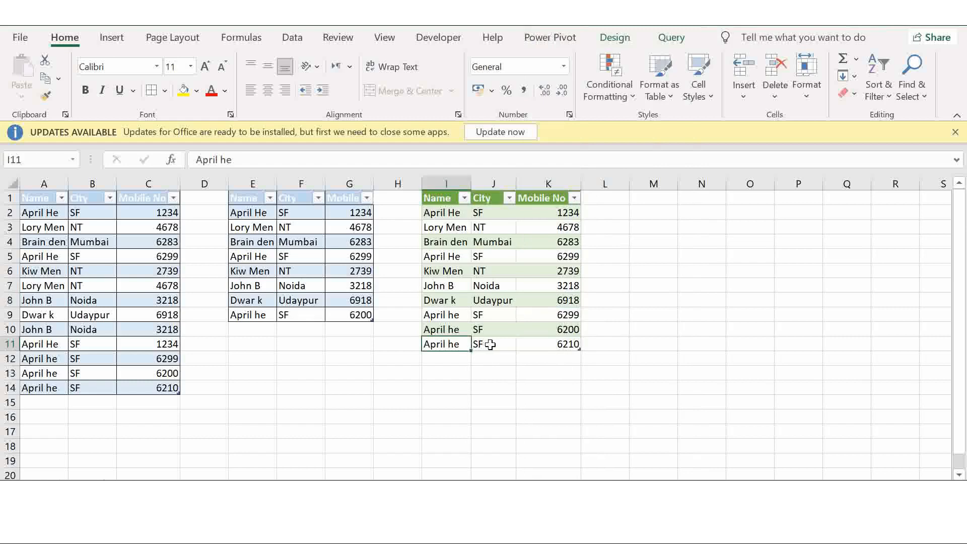
pyautogui.click(490, 344)
pyautogui.click(488, 285)
pyautogui.click(302, 289)
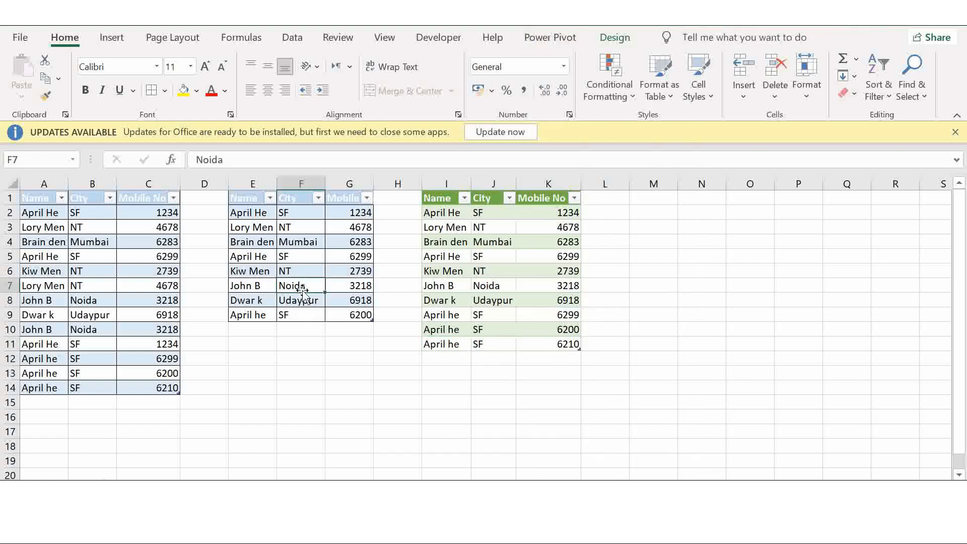
pyautogui.click(287, 270)
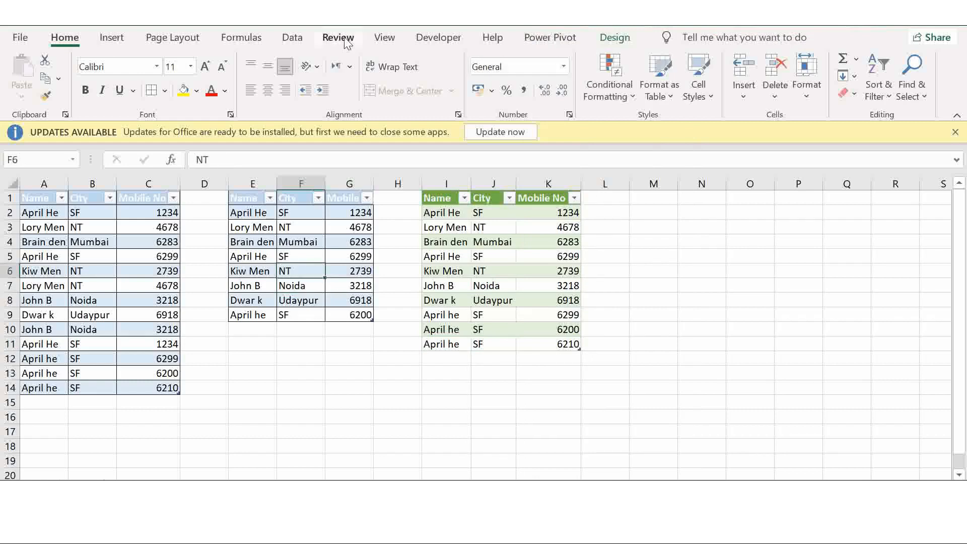
pyautogui.click(298, 38)
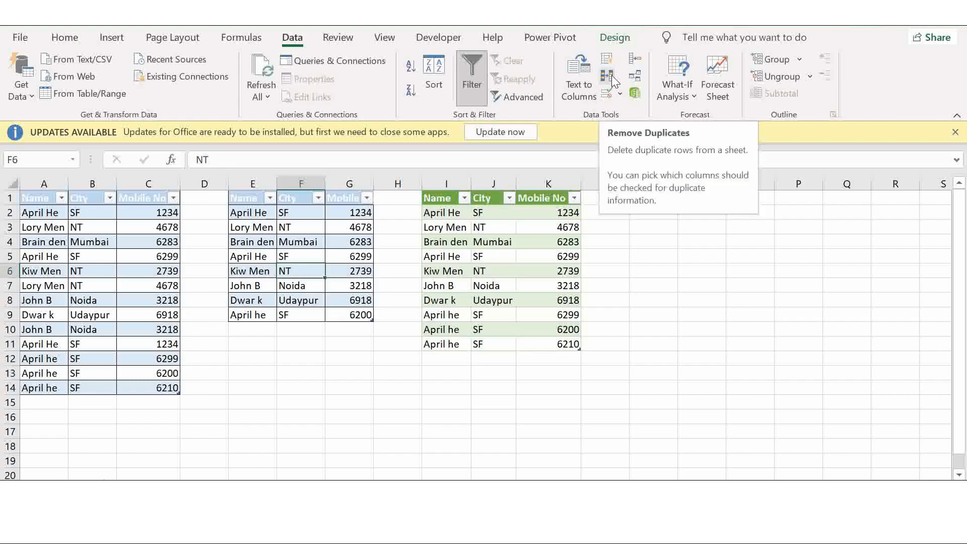
pyautogui.click(519, 243)
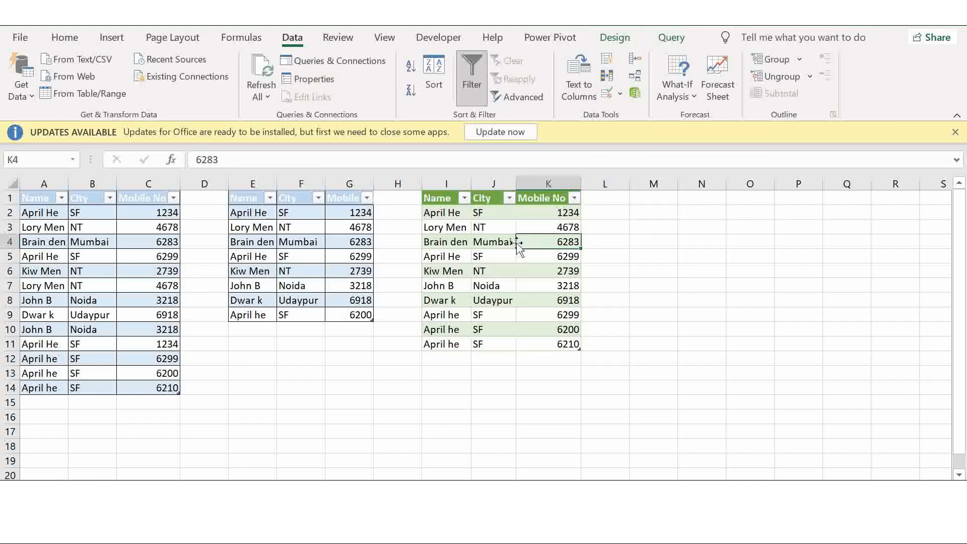